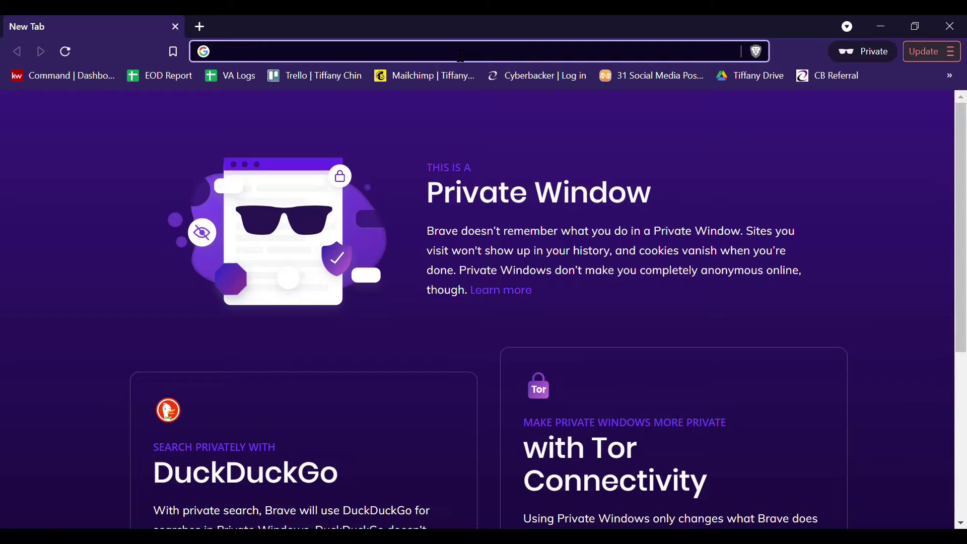
# Step: Load voovmeeting.com and start the VooV Meeting for Windows download via Free Trial
pyautogui.write('voo')
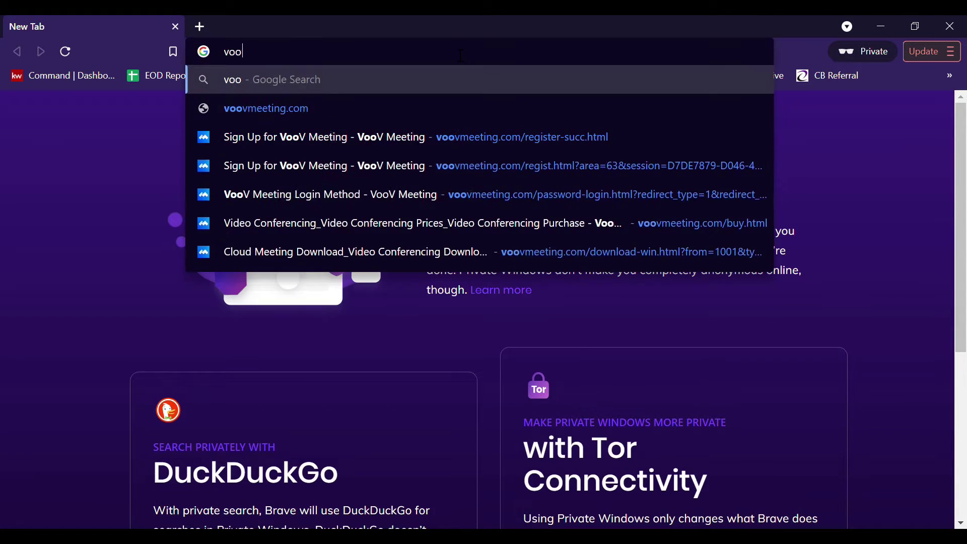
pyautogui.write('vmeeting.co')
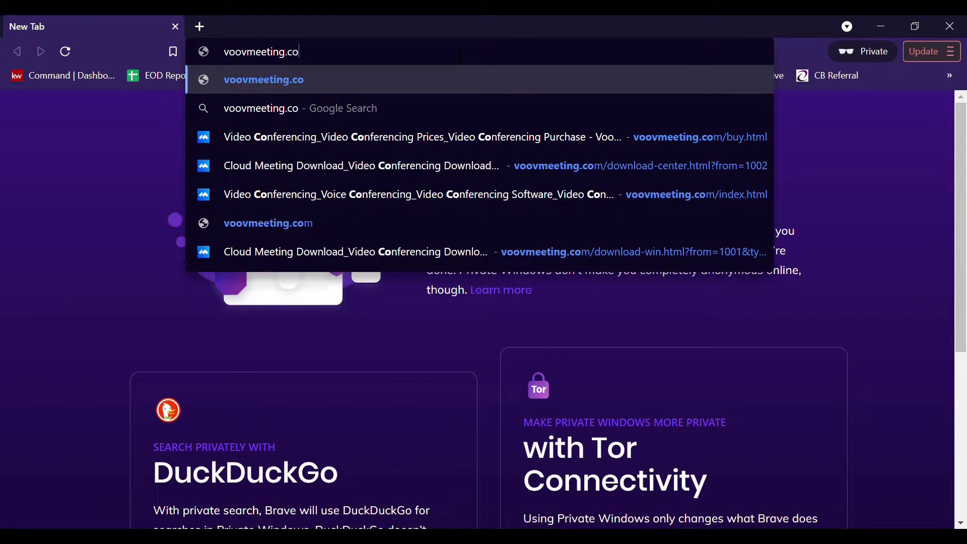
pyautogui.press('Return')
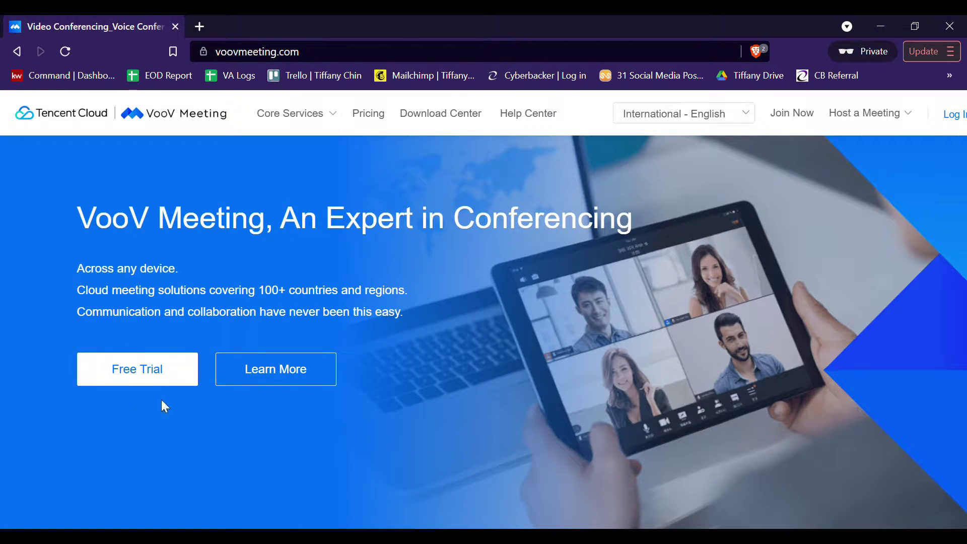
pyautogui.click(148, 374)
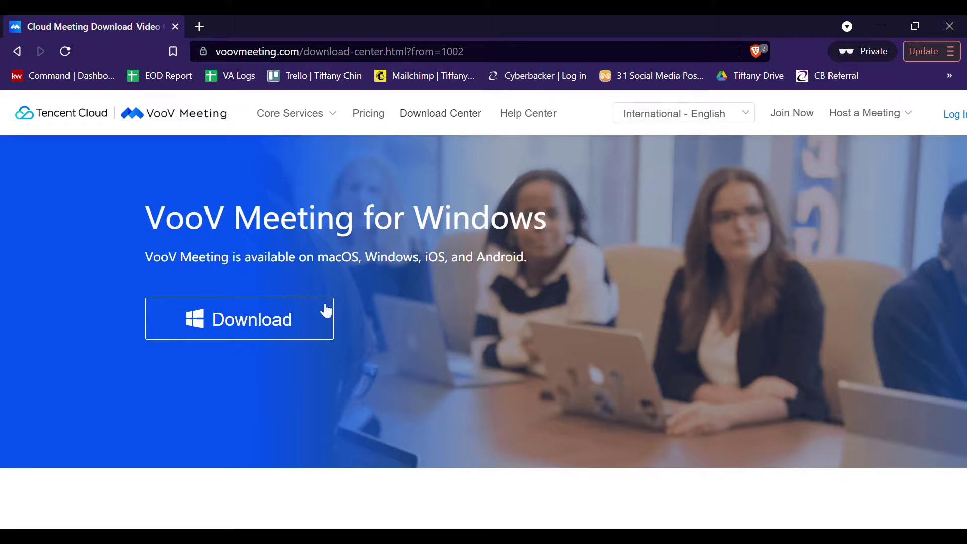
pyautogui.click(239, 321)
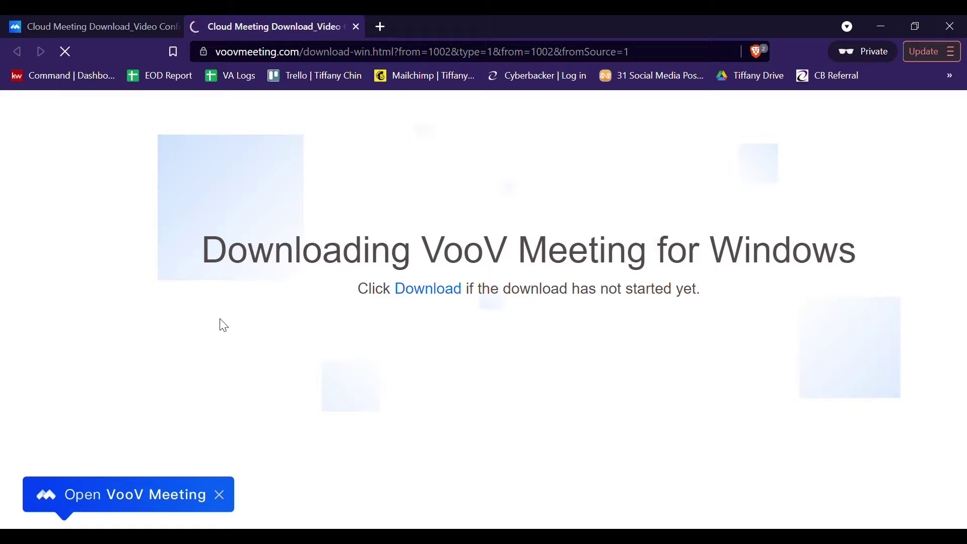
# Step: Close the download tab, return to the voovmeeting.com home page and open the Log In page
pyautogui.click(356, 26)
pyautogui.click(355, 52)
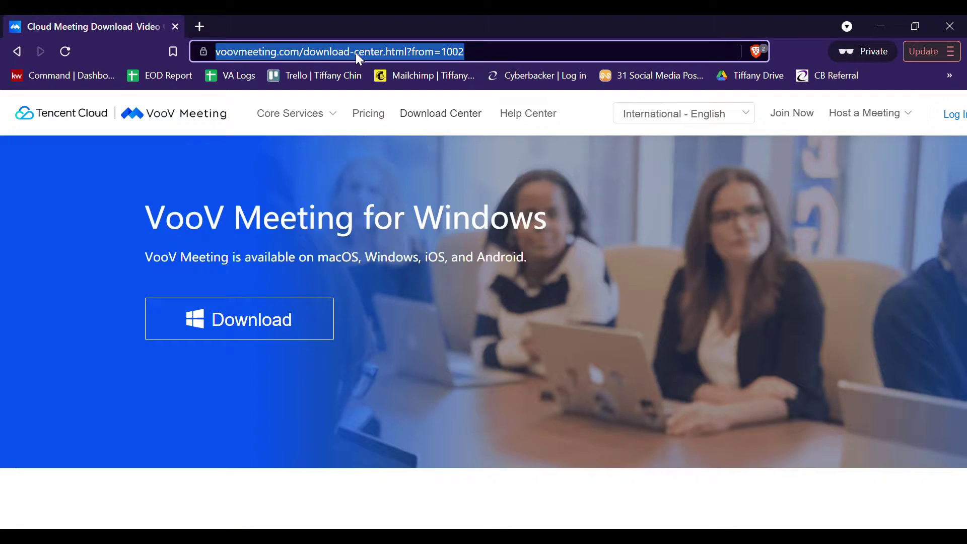
pyautogui.write('voov')
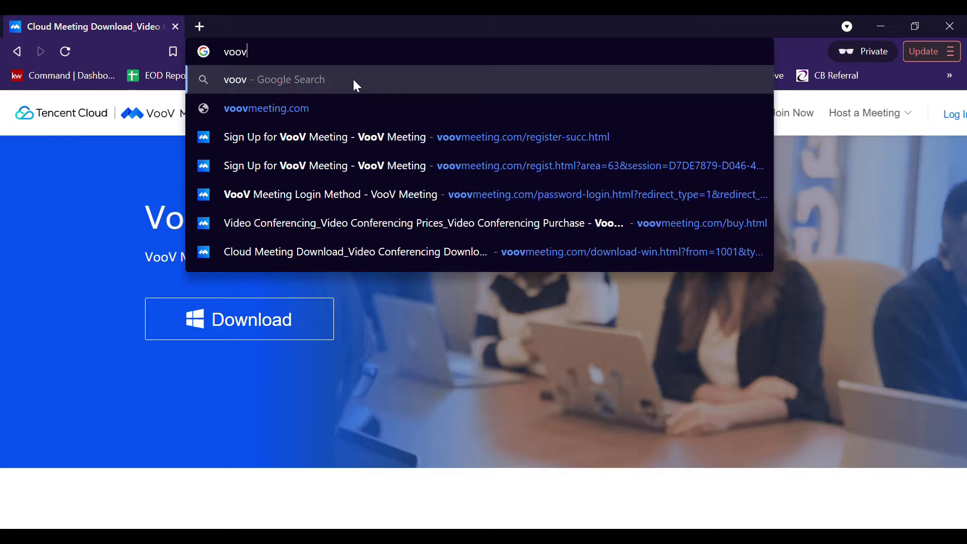
pyautogui.click(340, 110)
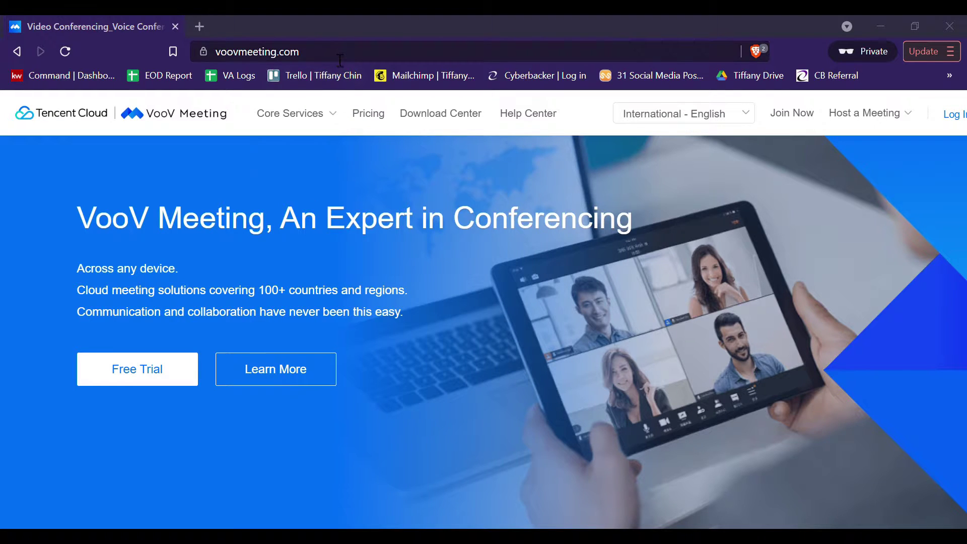
pyautogui.click(192, 53)
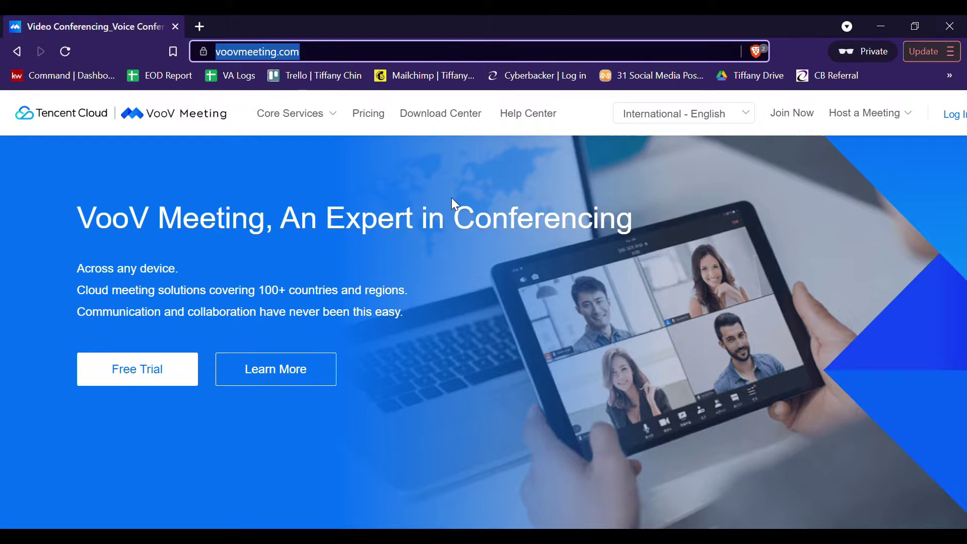
pyautogui.click(957, 120)
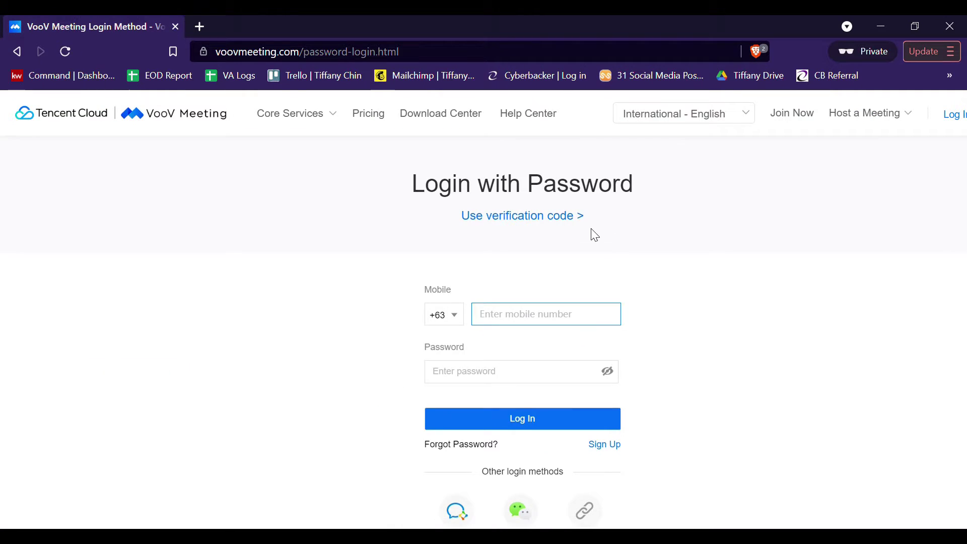
# Step: Start Sign Up with Philippines as primary location and agree to the Data Processing Agreement
pyautogui.click(606, 446)
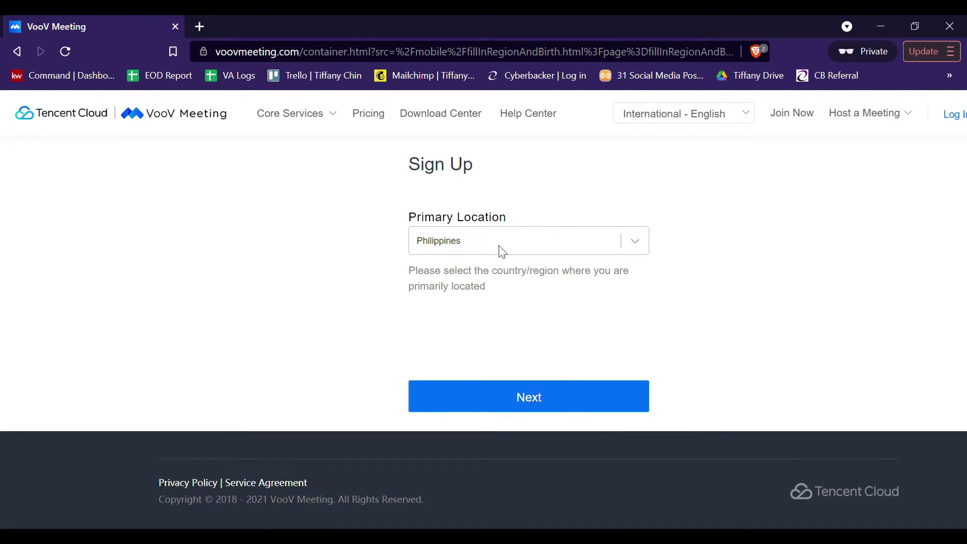
pyautogui.click(636, 244)
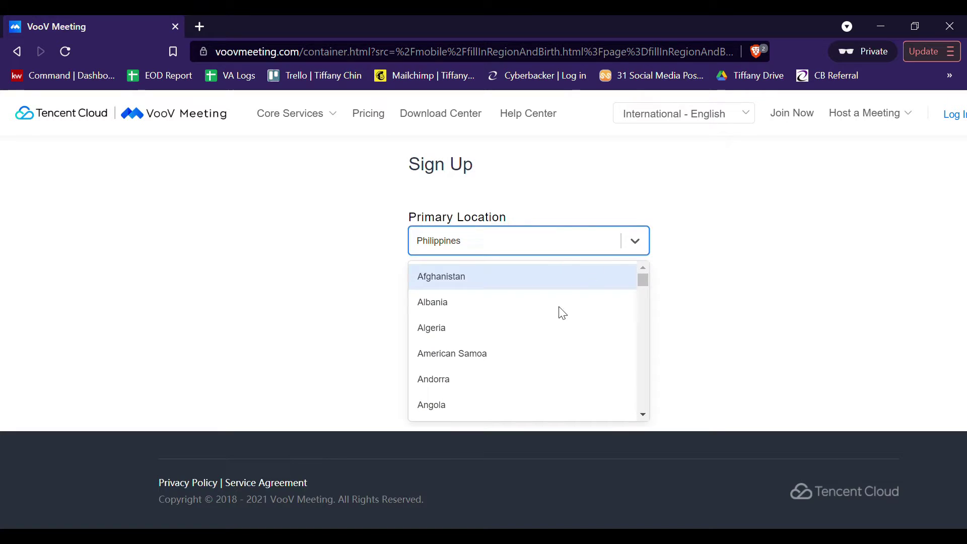
pyautogui.click(723, 260)
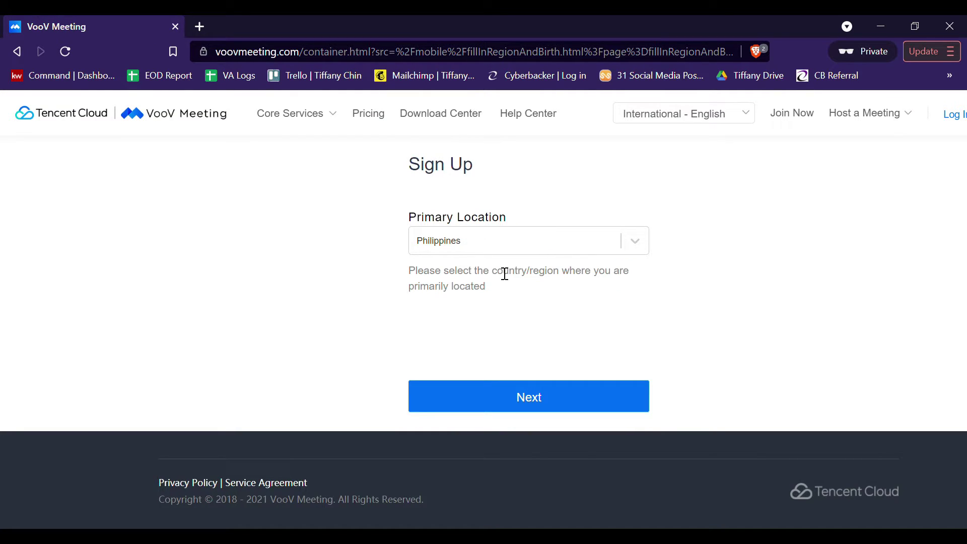
pyautogui.click(484, 402)
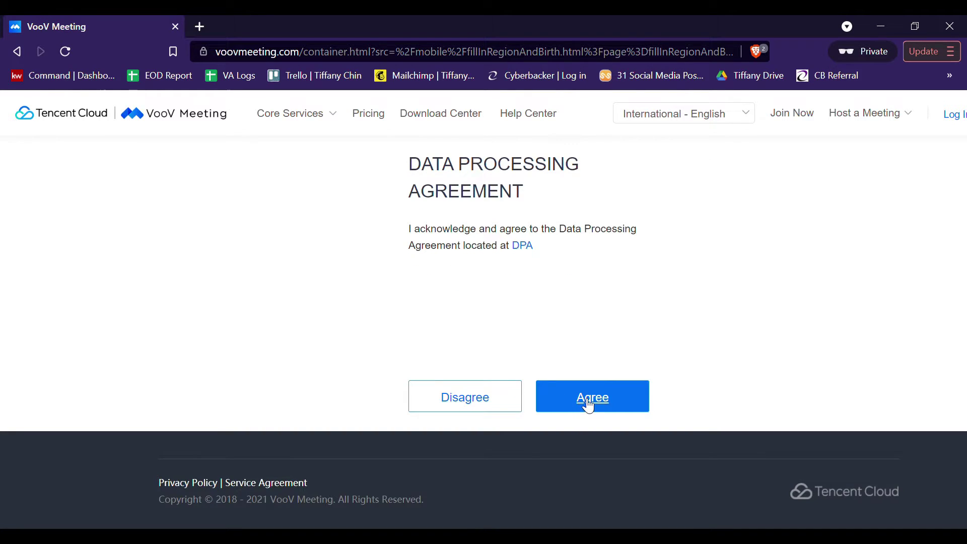
pyautogui.click(588, 404)
# Step: Enter the +63 mobile number and the display name in the sign-up form
pyautogui.click(598, 405)
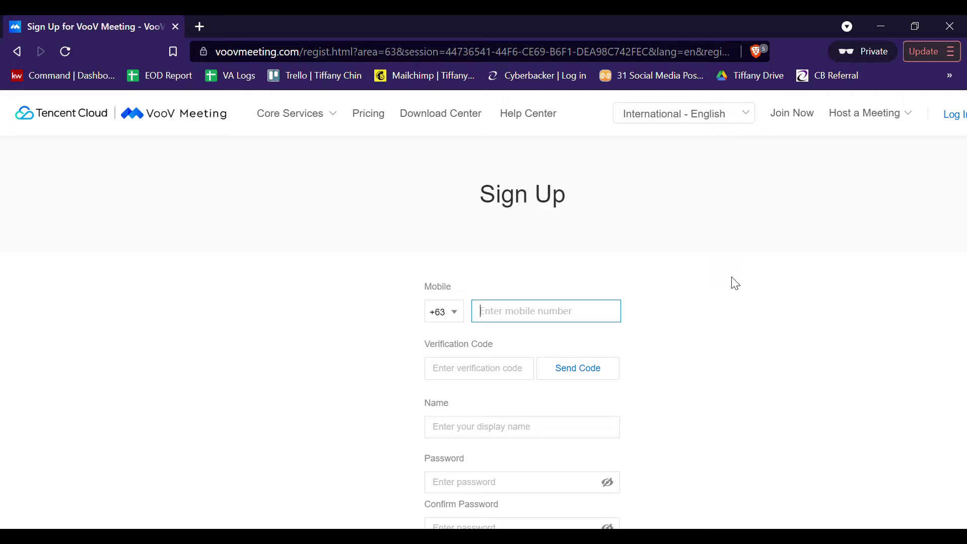
pyautogui.scroll(-1, 733, 282)
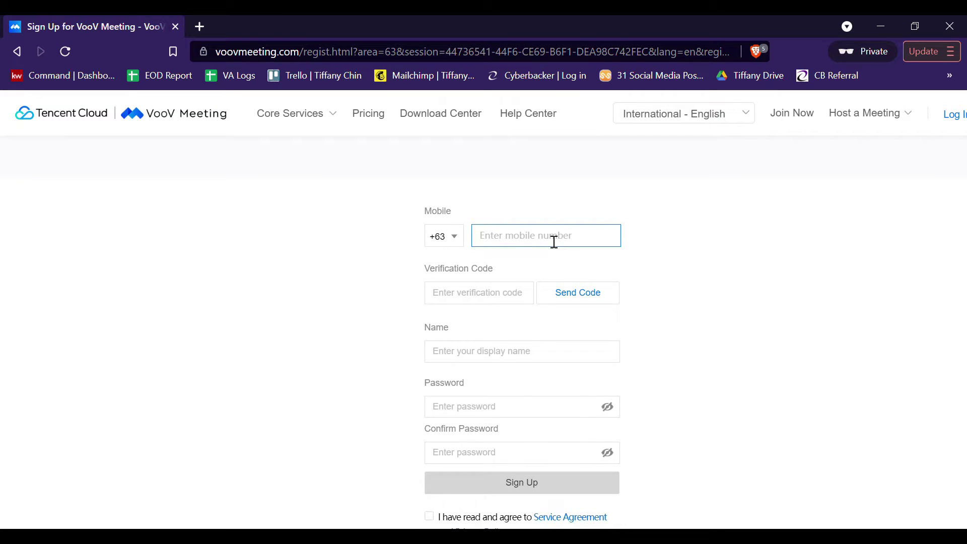
pyautogui.moveTo(543, 246); pyautogui.dragTo(450, 236)
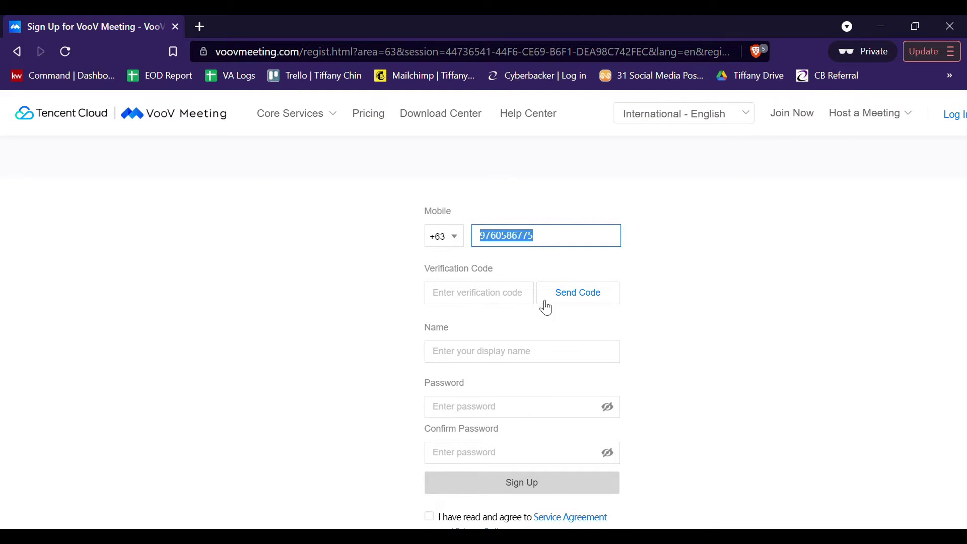
pyautogui.click(509, 360)
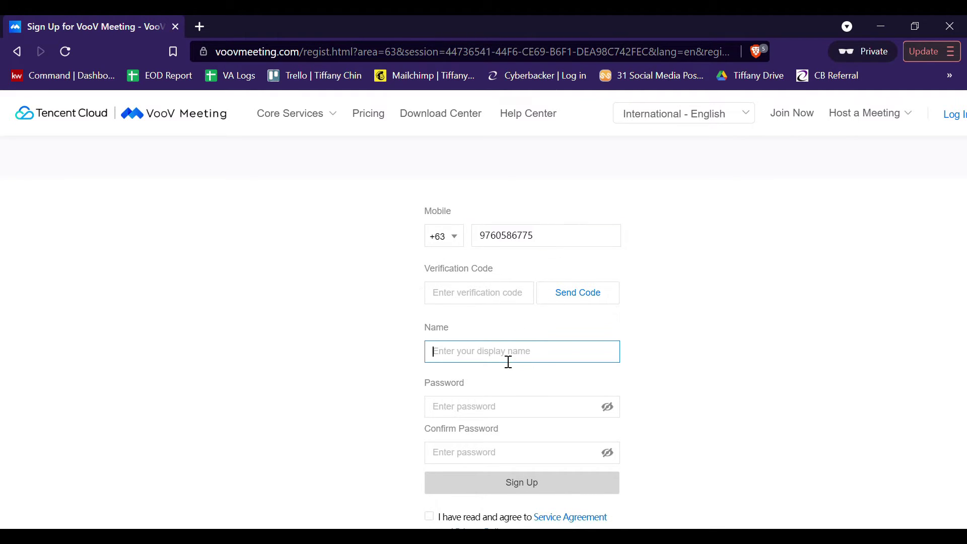
pyautogui.write('GenX Voice')
pyautogui.click(661, 365)
# Step: Type and confirm the account password, then accept the Service Agreement and Privacy Policy
pyautogui.scroll(-2, 661, 364)
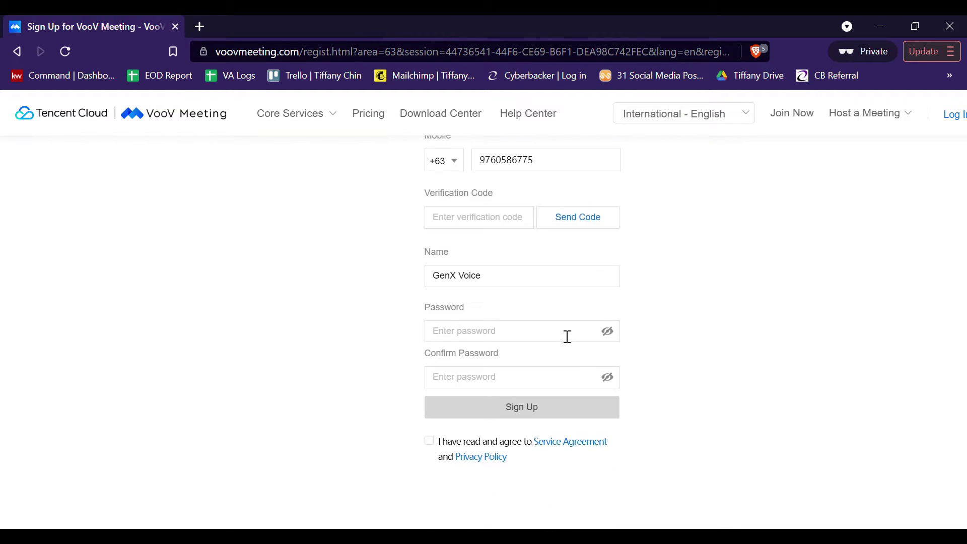
pyautogui.click(530, 343)
pyautogui.write('•')
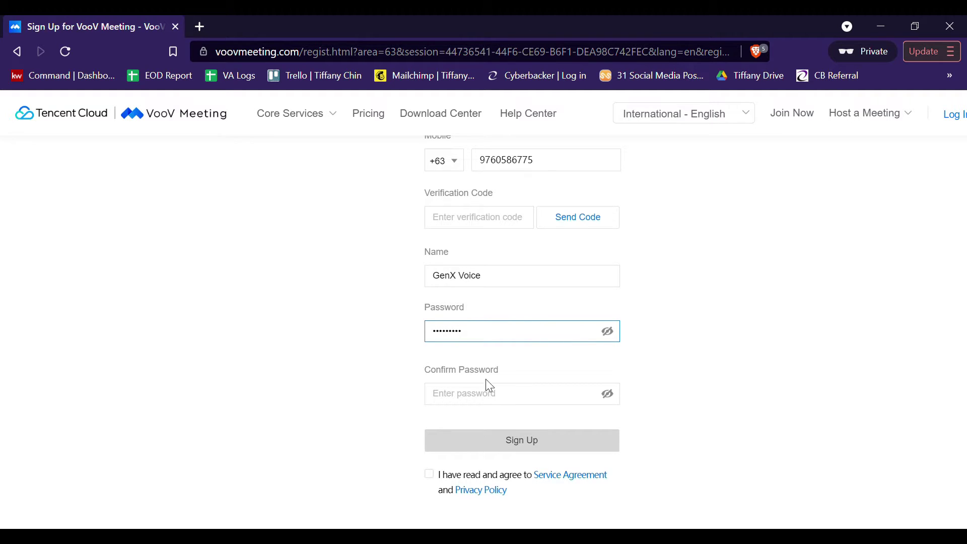
pyautogui.click(494, 406)
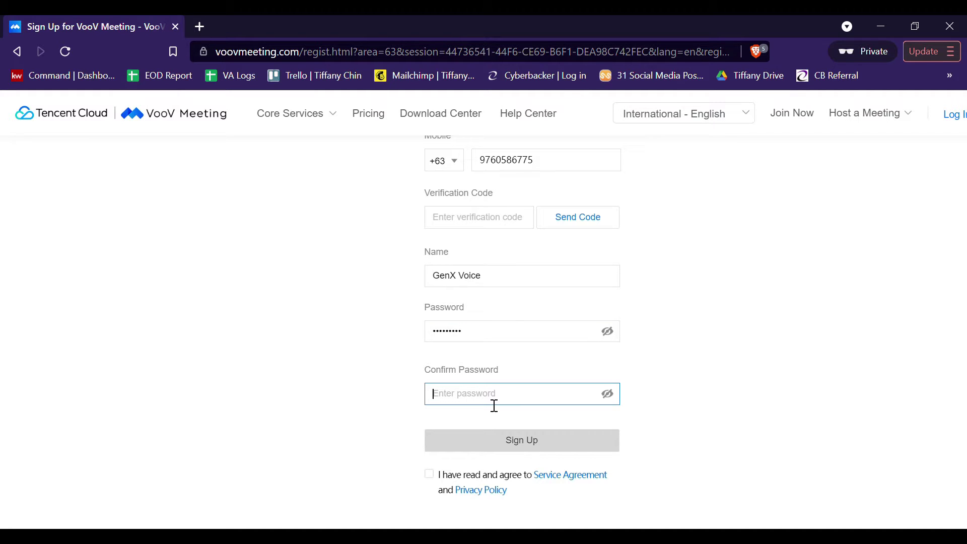
pyautogui.write('****')
pyautogui.click(430, 475)
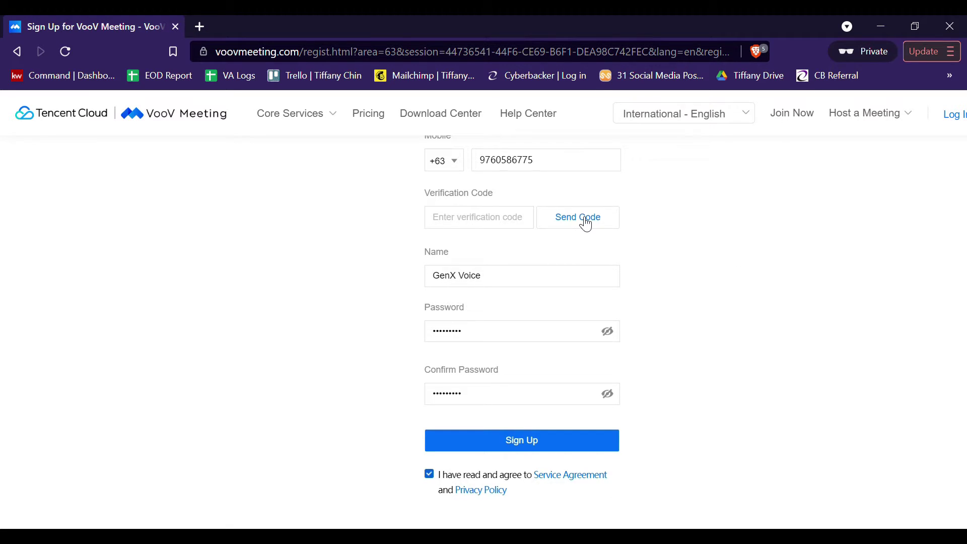
# Step: Request a verification code and solve the slider puzzle so it is sent to the phone
pyautogui.click(584, 221)
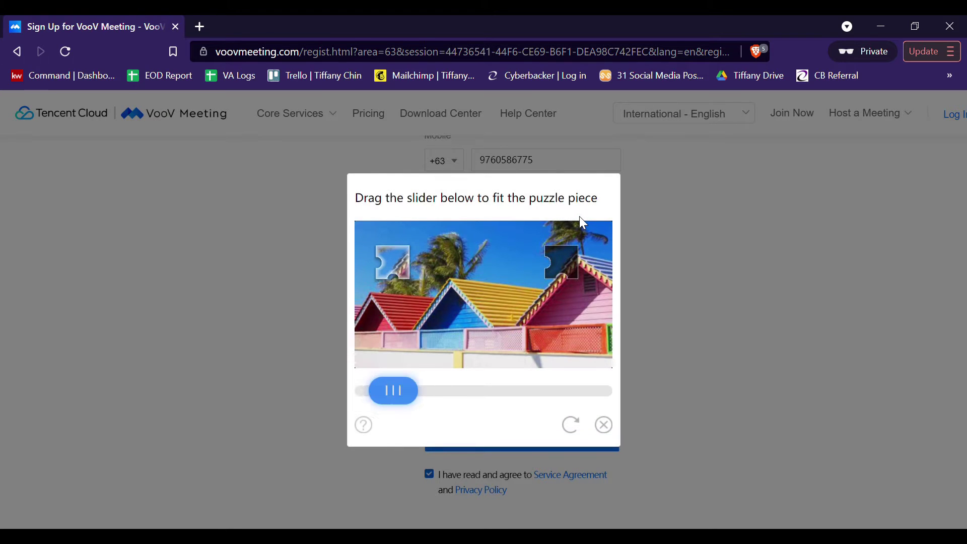
pyautogui.moveTo(409, 270); pyautogui.dragTo(577, 270)
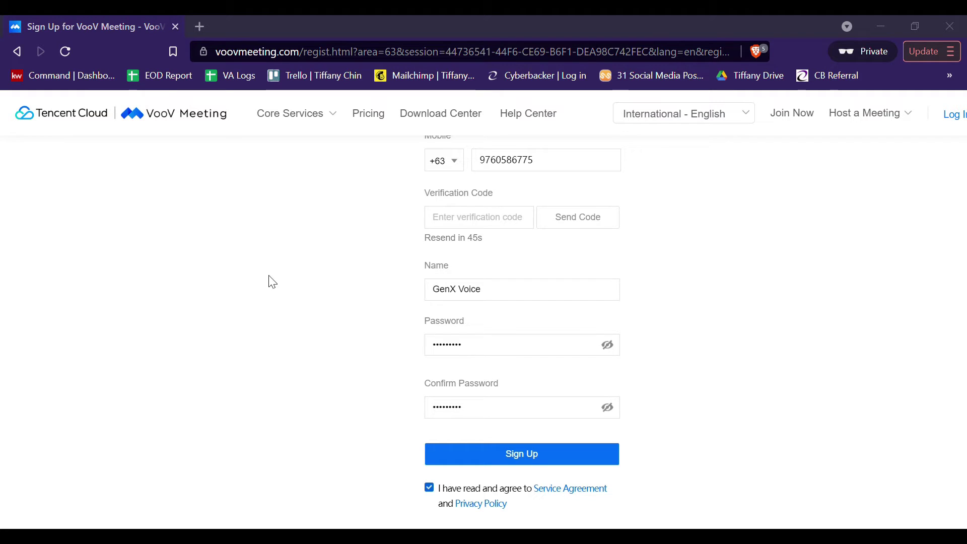
pyautogui.click(481, 219)
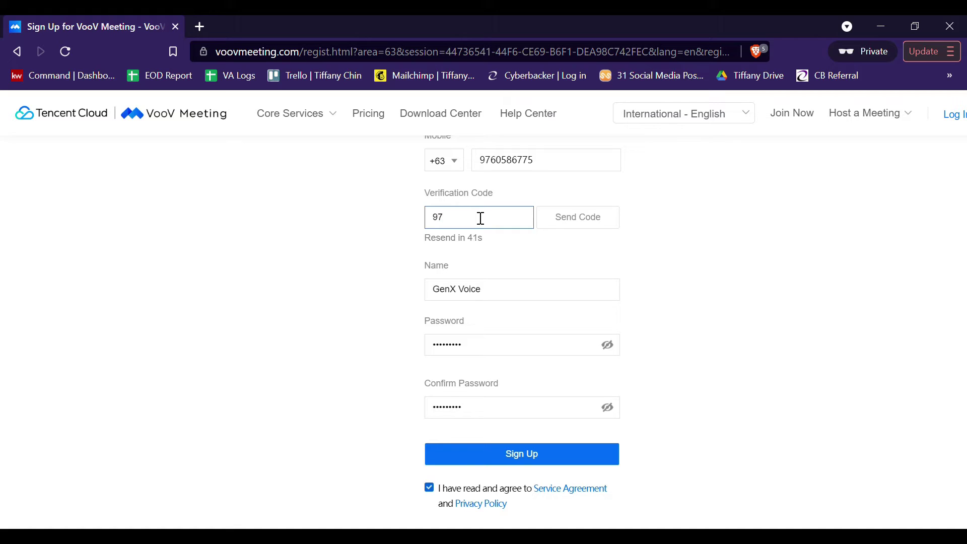
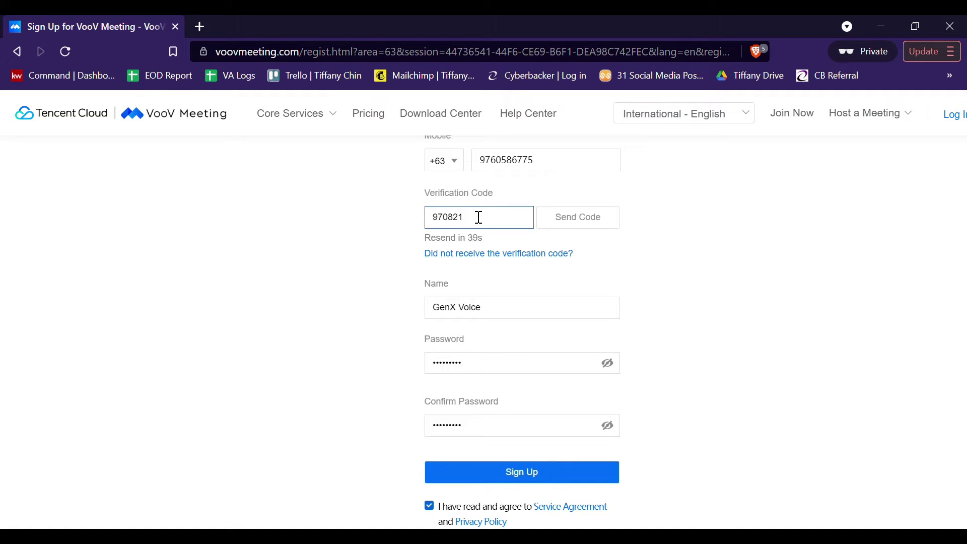
# Step: Enter the received verification code and submit the sign-up form to register the account
pyautogui.click(536, 482)
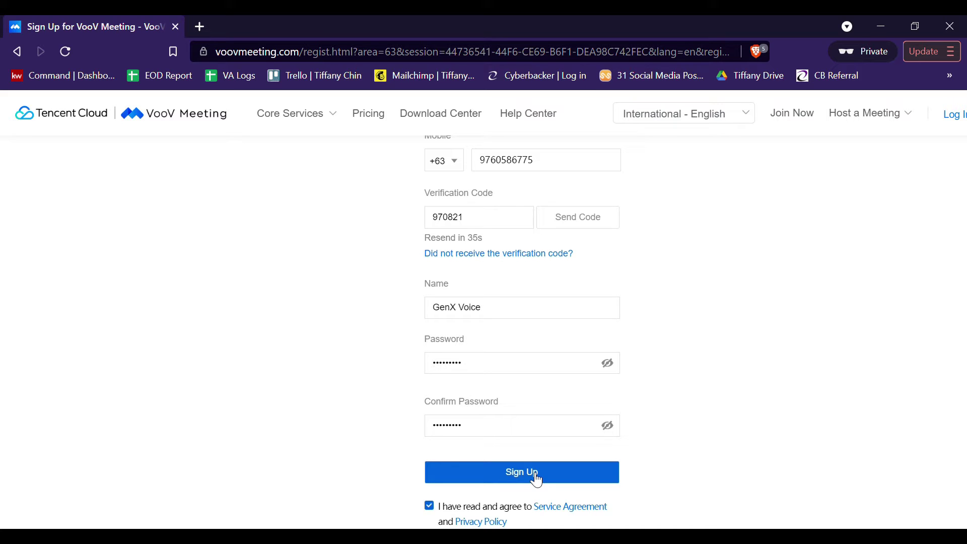
pyautogui.click(536, 480)
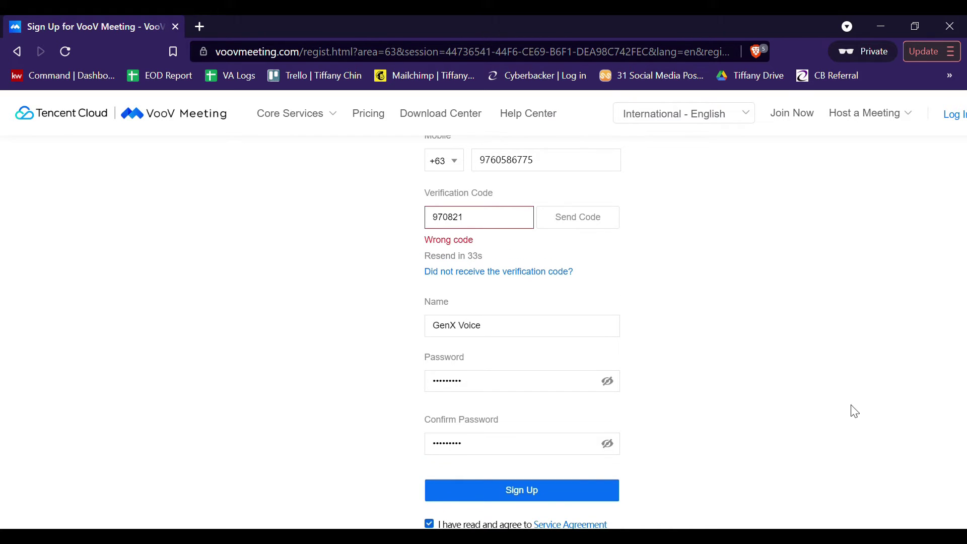
pyautogui.press('Return')
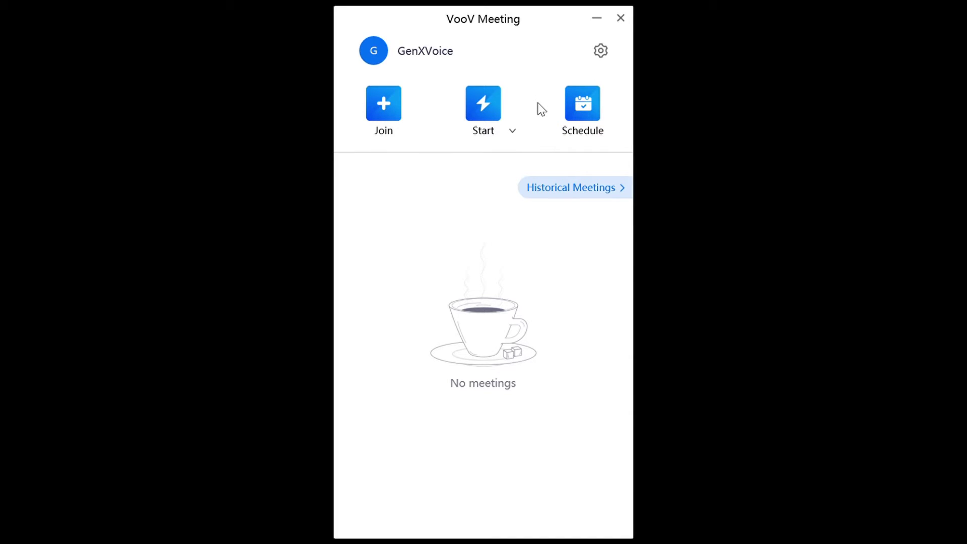
# Step: Start an instant meeting from the signed-in VooV Meeting desktop app
pyautogui.click(592, 117)
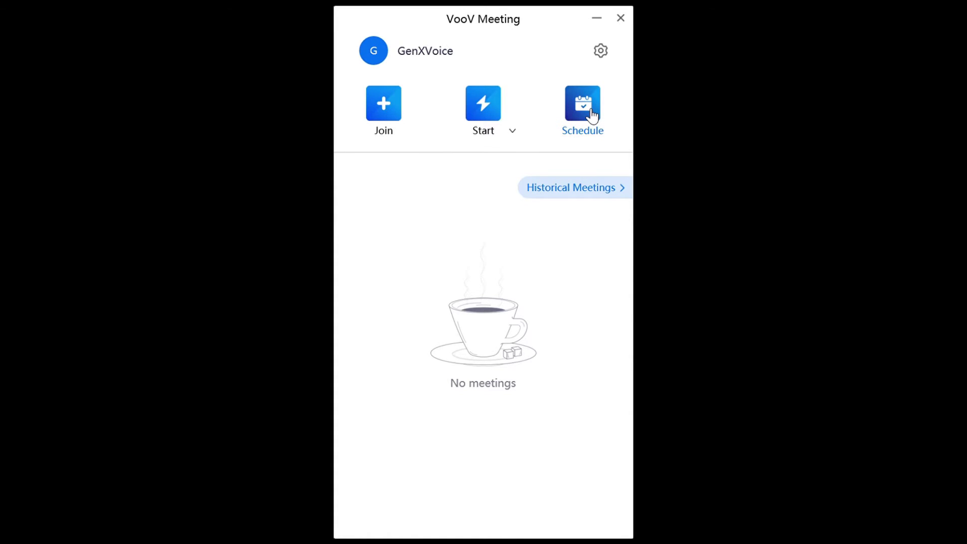